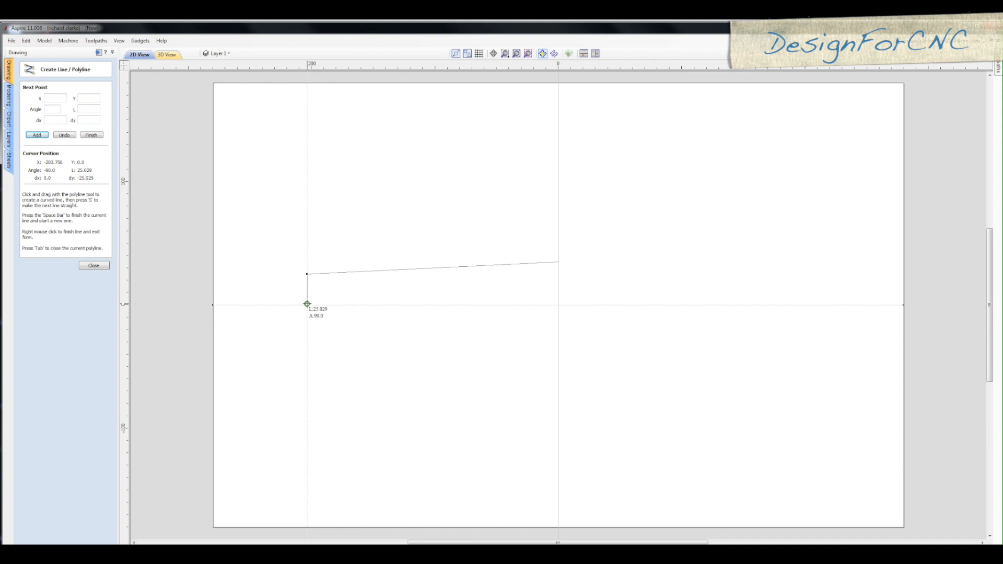
Finish the quarter outline and turn its upper line into a Bezier curve, levelling the handle at the vertical centreline and deleting the middle node
key(space)
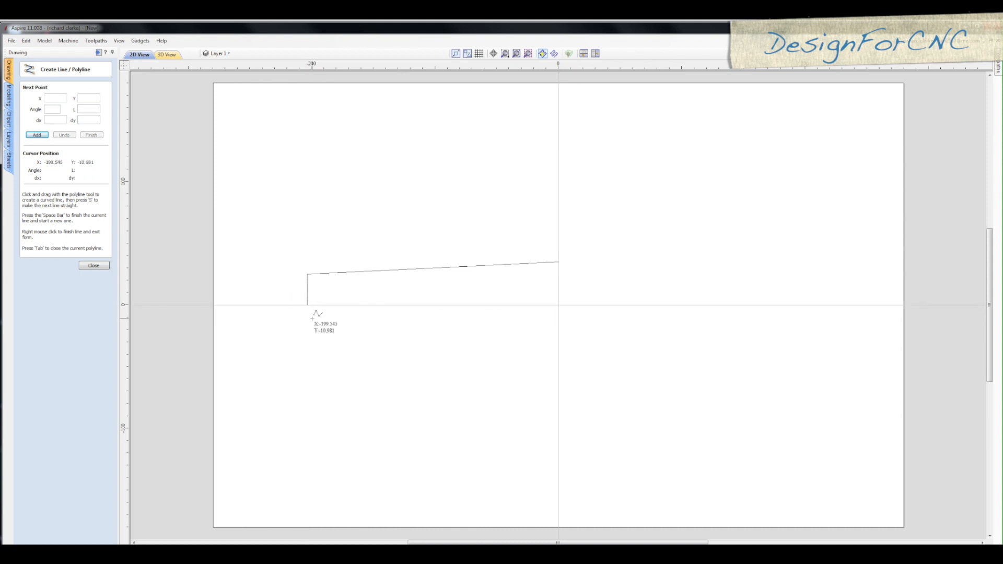
click(102, 269)
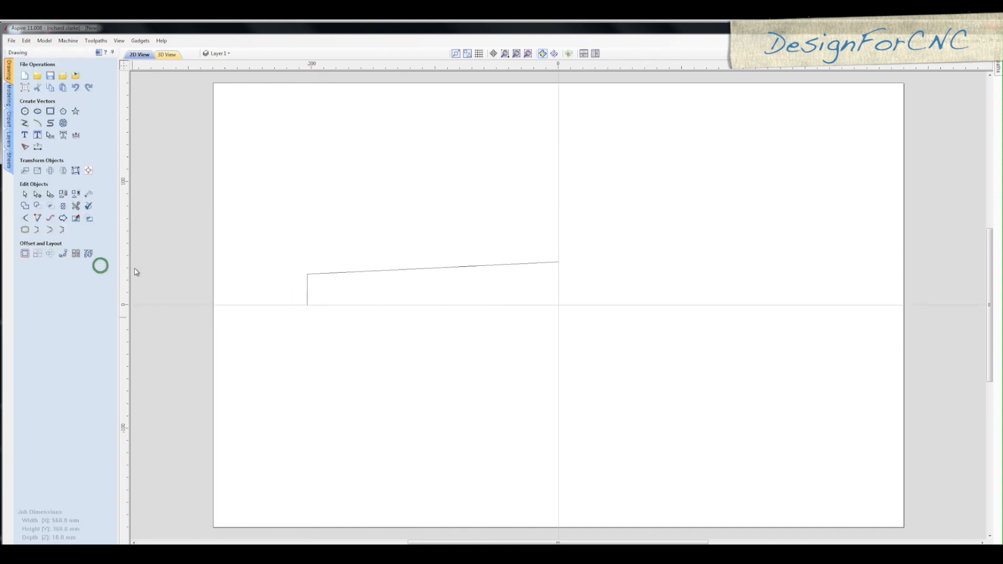
click(393, 271)
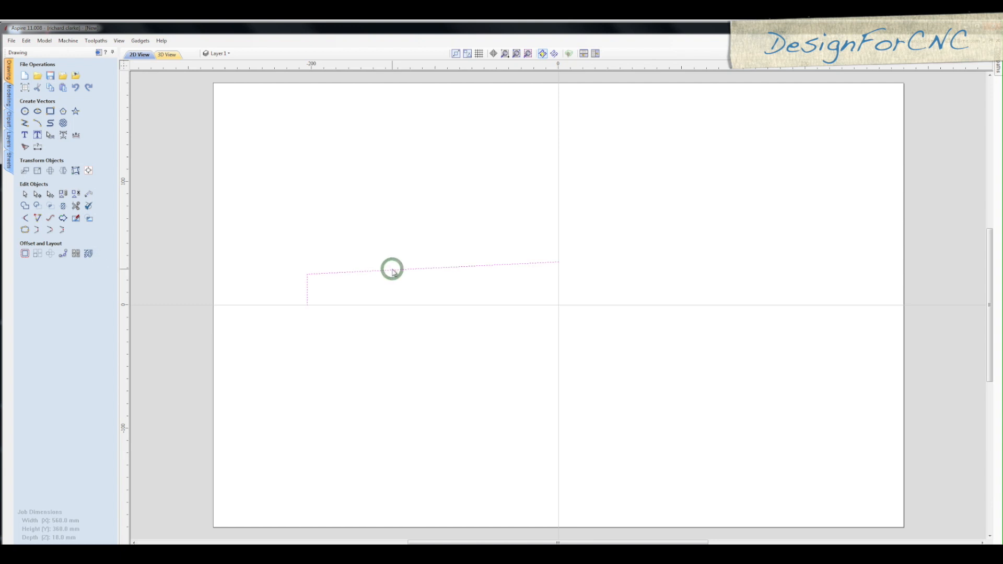
double_click(394, 272)
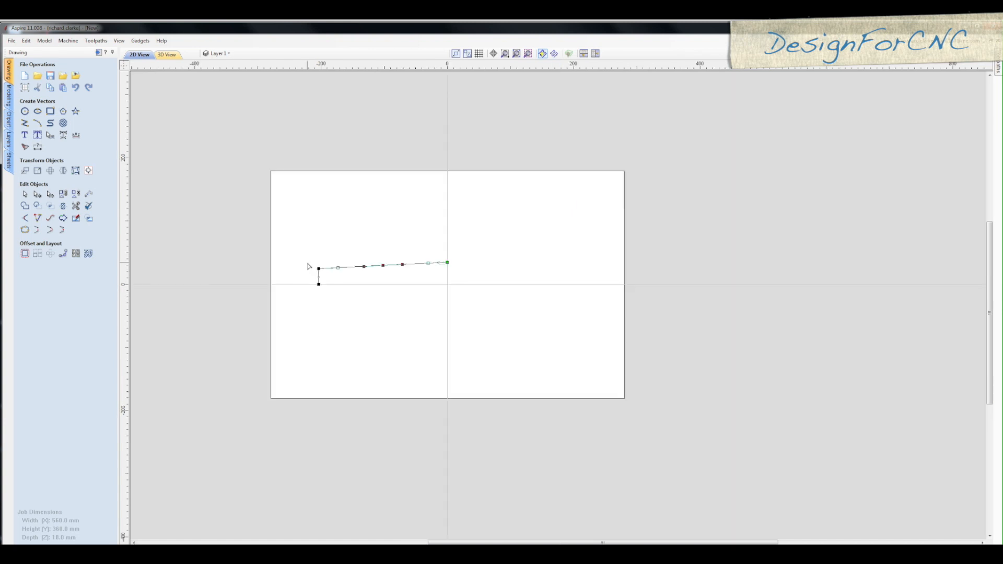
scroll(308, 264, up, 5)
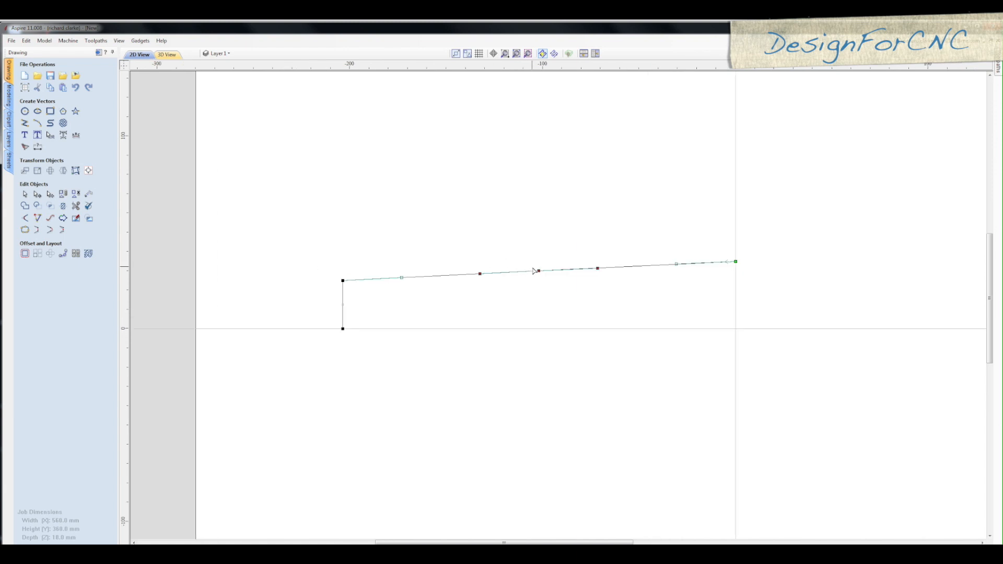
click(676, 266)
drag(621, 262, 620, 261)
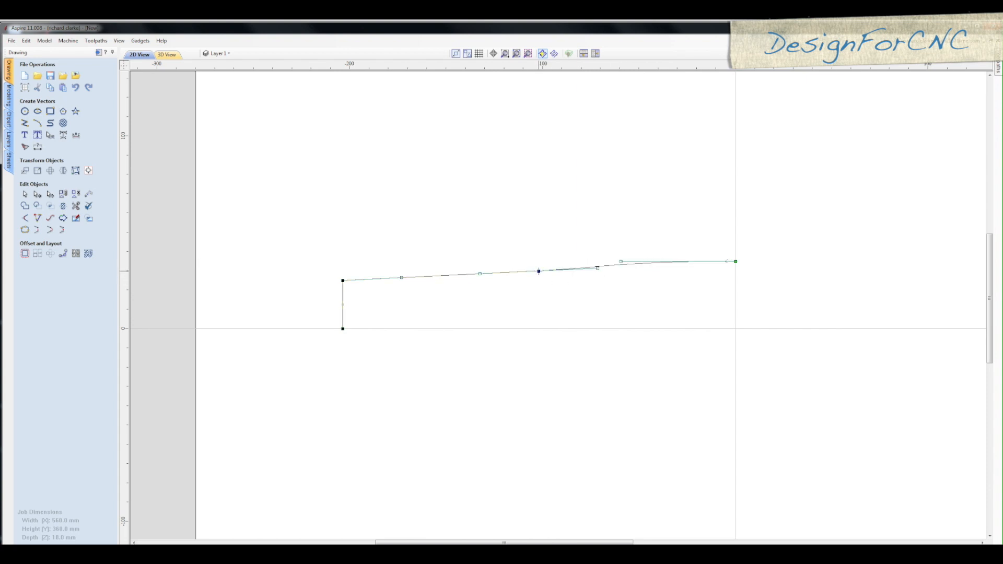
key(d)
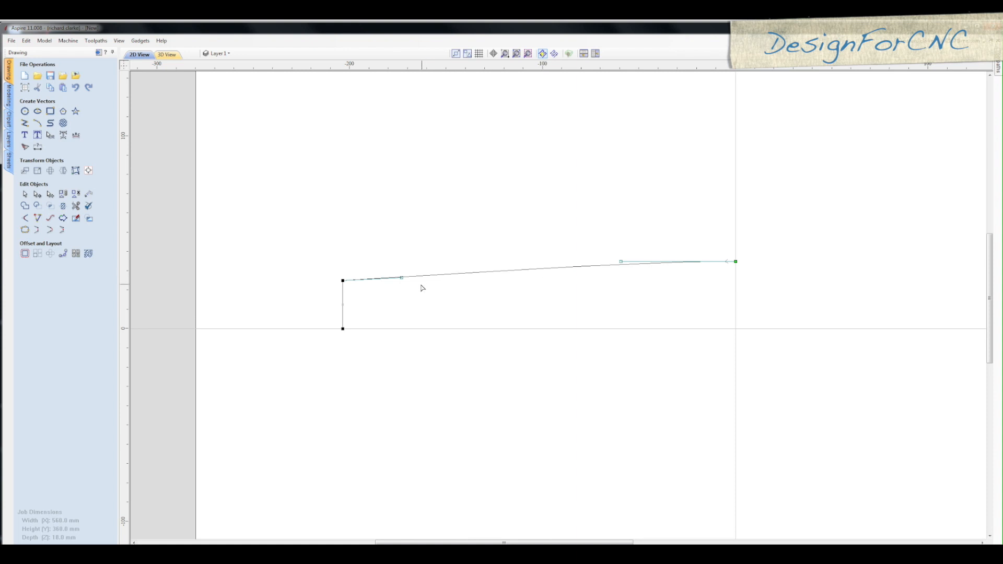
Lengthen the upper curve's two Bezier handles toward its middle so it arcs smoothly from the outer corner to the centreline
click(401, 277)
drag(458, 273, 462, 270)
key(Delete)
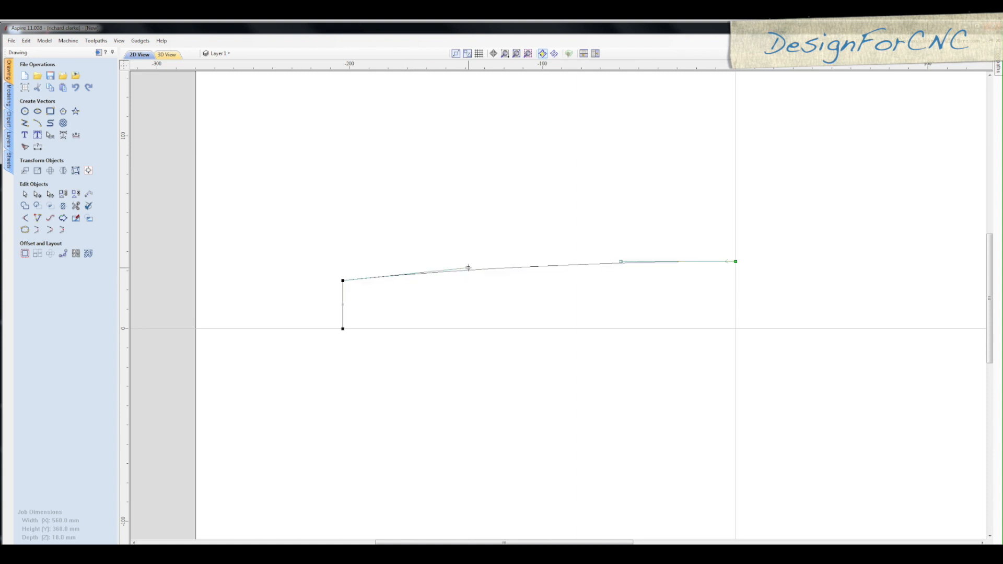
drag(620, 261, 514, 261)
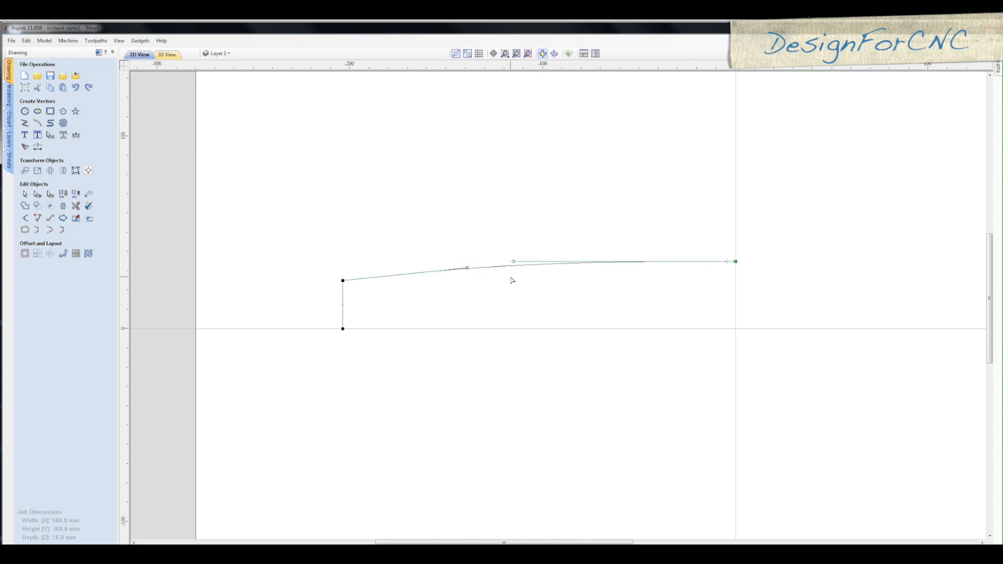
click(510, 278)
Mirror a copy of the quarter outline downward across the horizontal centreline
click(359, 278)
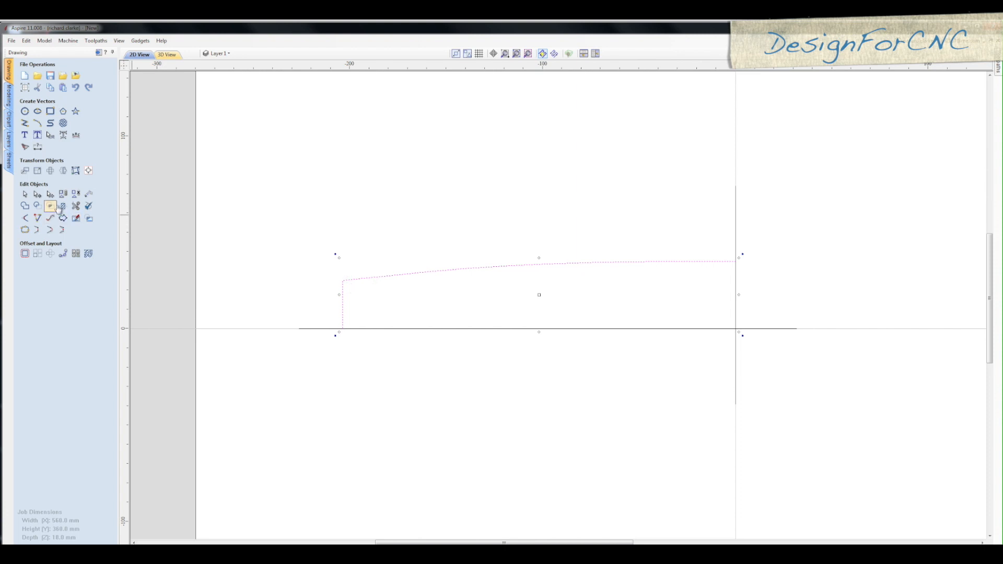
click(63, 173)
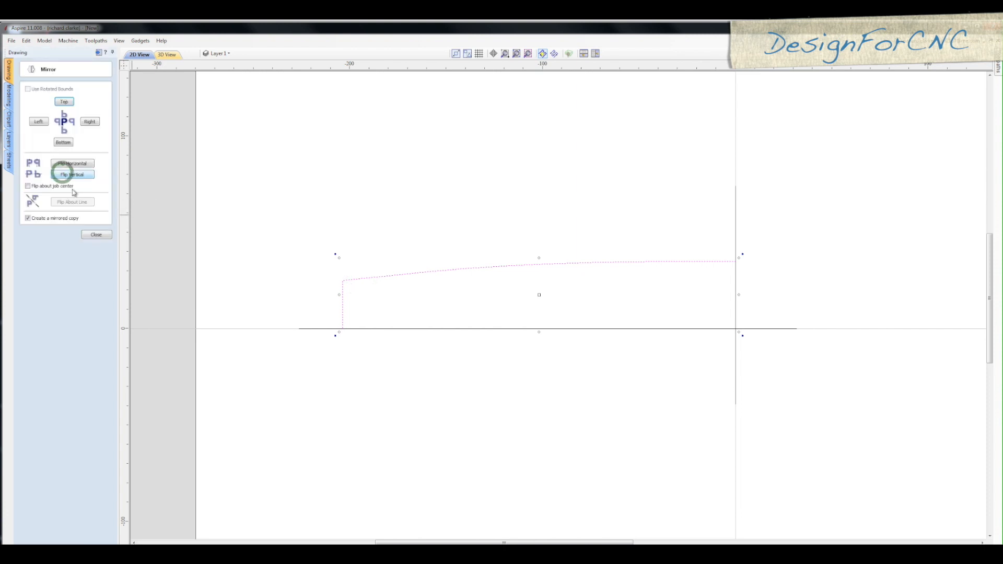
click(28, 186)
click(64, 144)
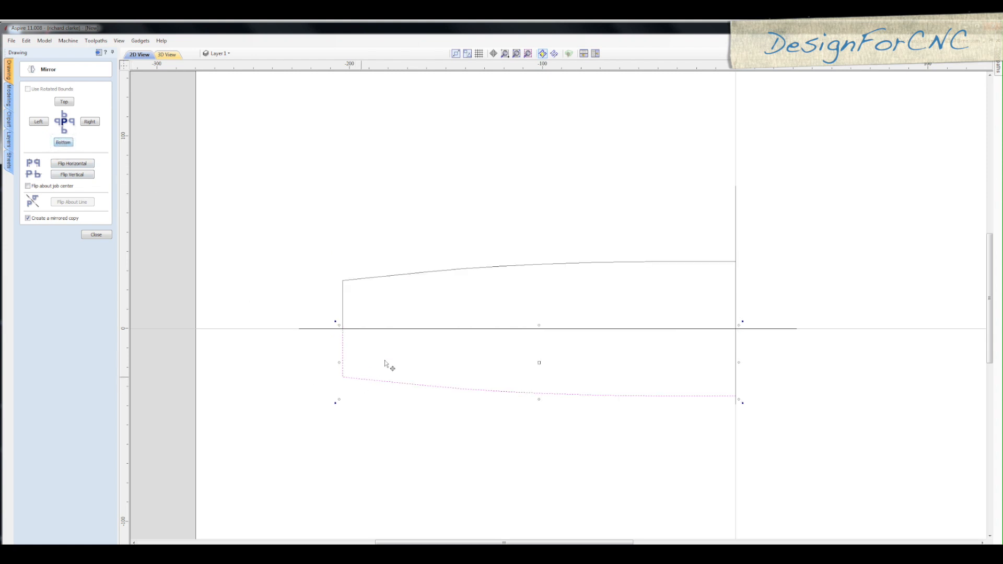
Mirror a copy of the upper and lower quarter outlines to the right across the vertical centreline
shift+click(415, 273)
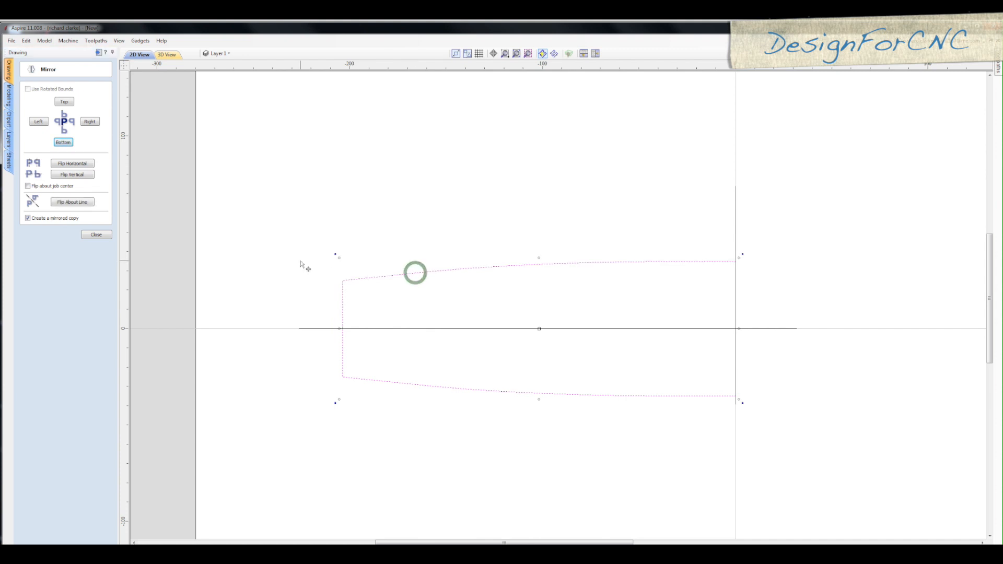
click(91, 123)
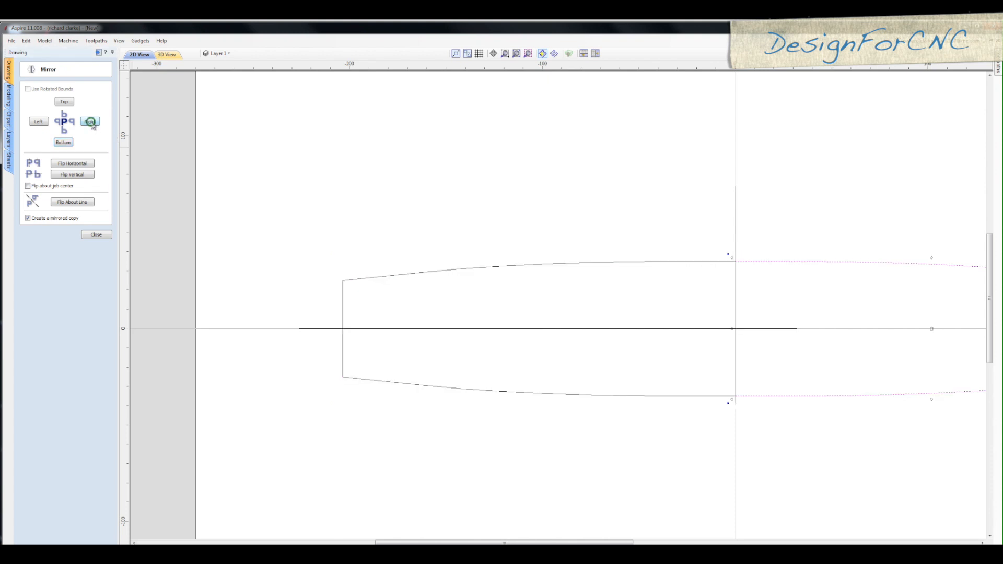
click(97, 235)
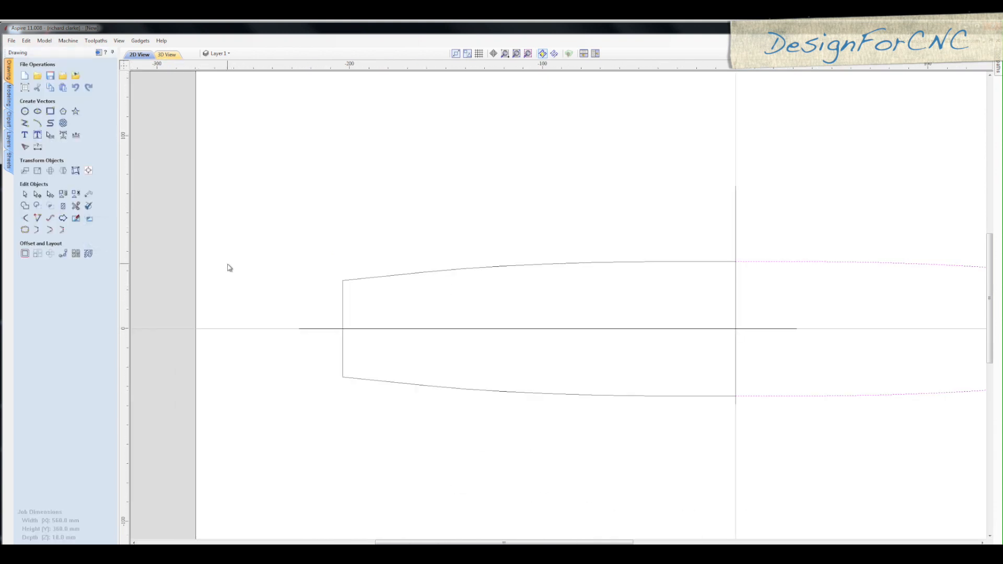
Join the four quarter outlines into one closed vector and remove the two construction lines crossing at its centre
scroll(229, 267, down, 2)
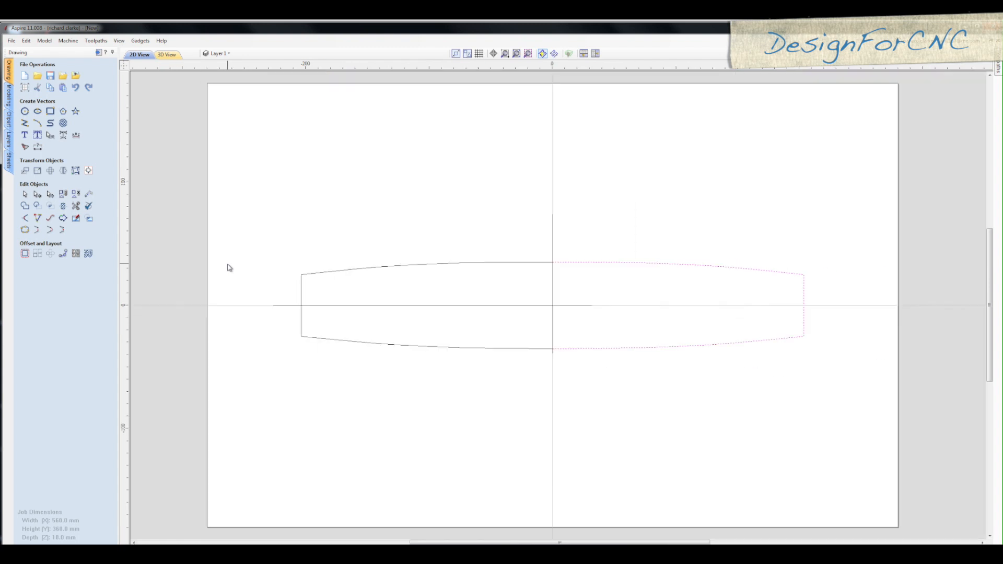
shift+click(503, 349)
shift+click(480, 262)
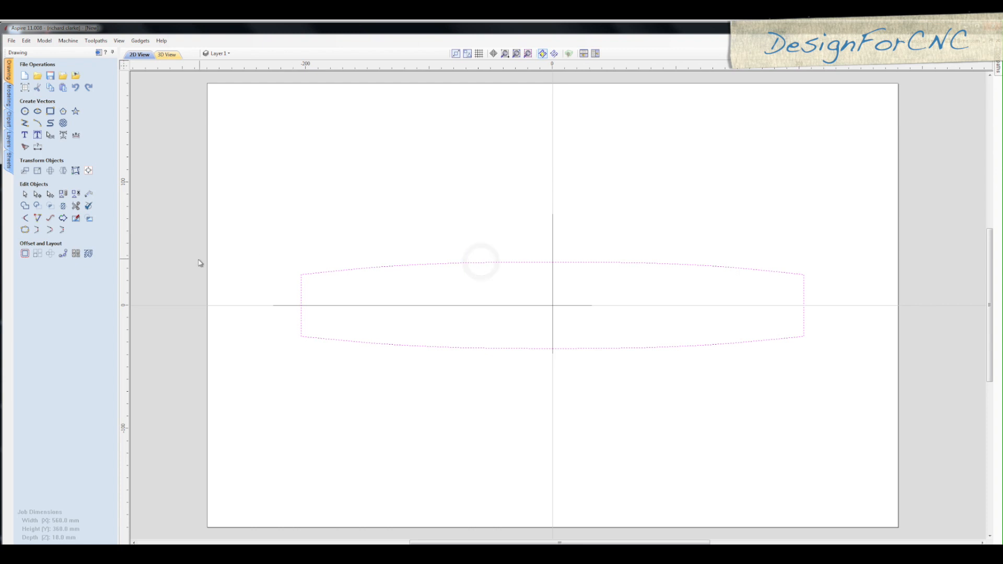
click(24, 229)
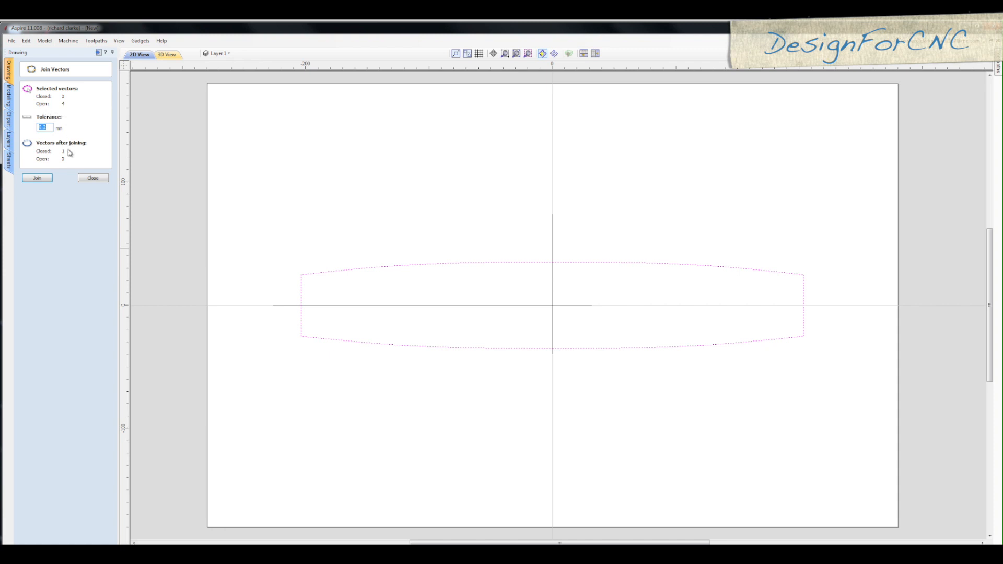
click(48, 179)
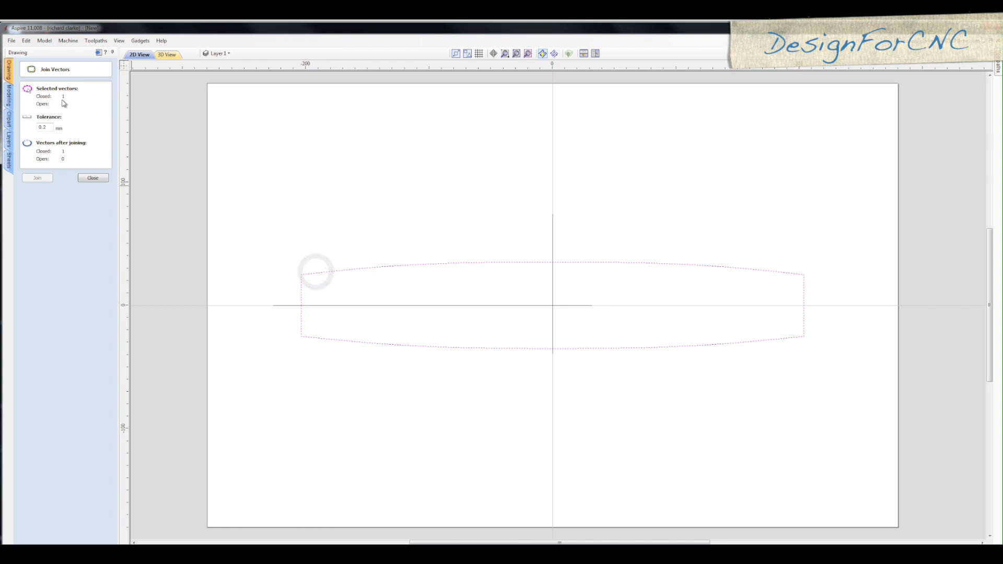
click(95, 179)
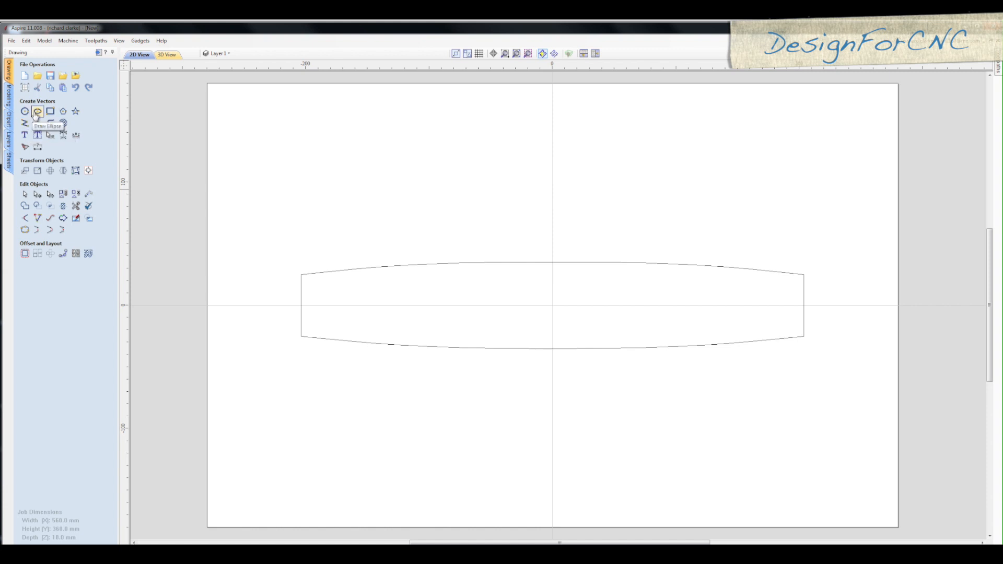
Draw an ellipse above the outline, centred on X 0 at about Y 67, about 408 mm wide and 45 mm high
click(37, 112)
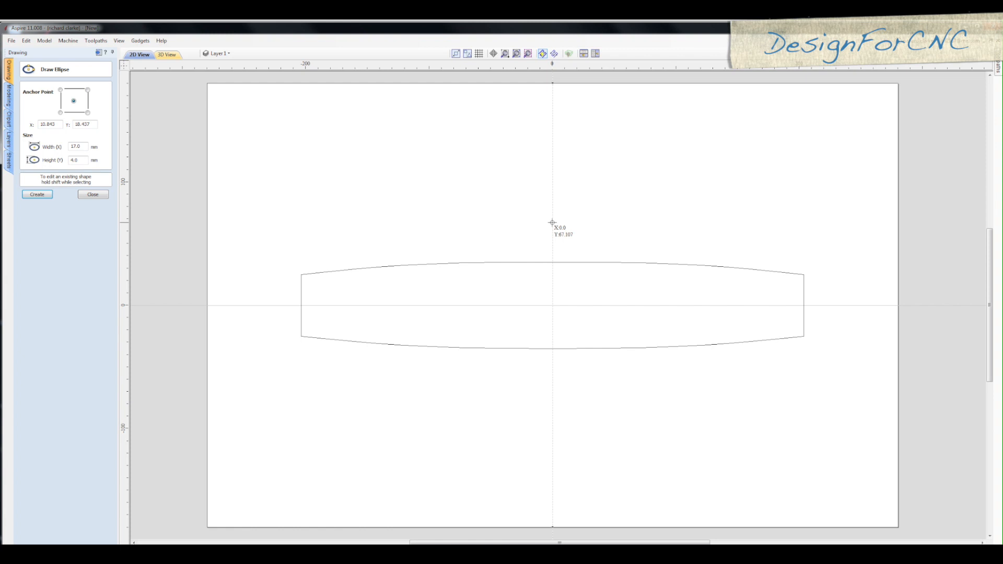
drag(552, 223, 303, 250)
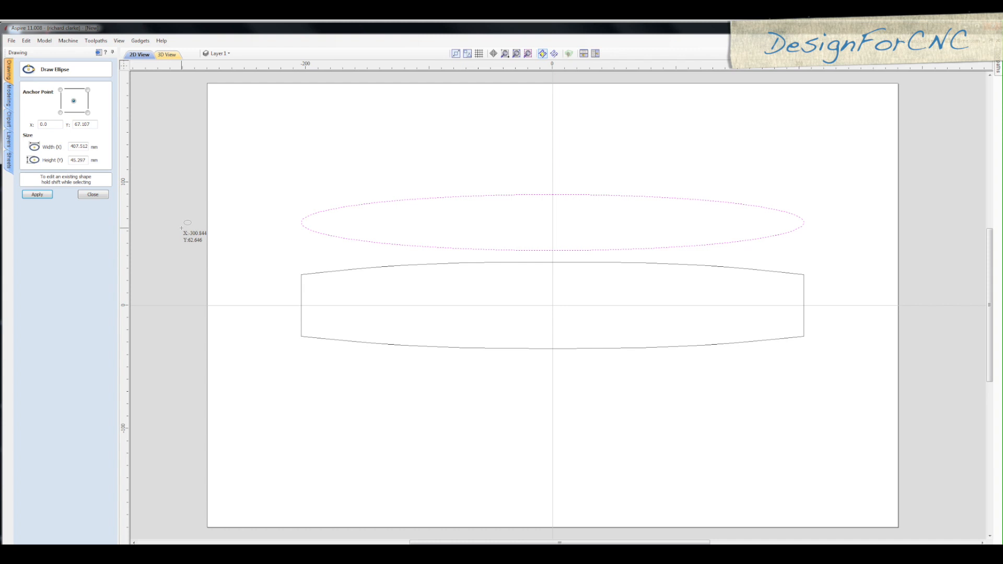
click(93, 195)
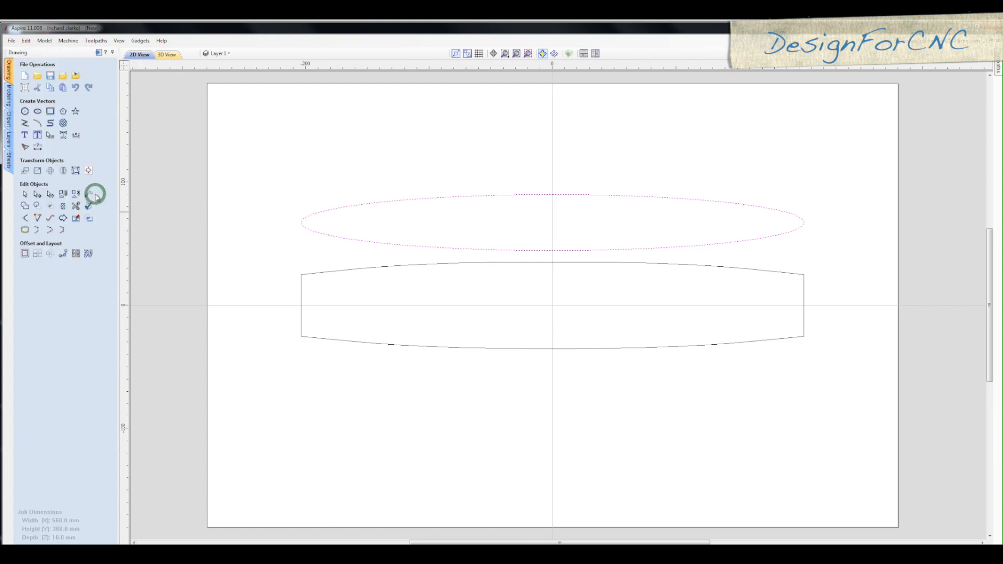
Remove the lower half of the ellipse in node editing, leaving its upper half as an open arc
double_click(554, 198)
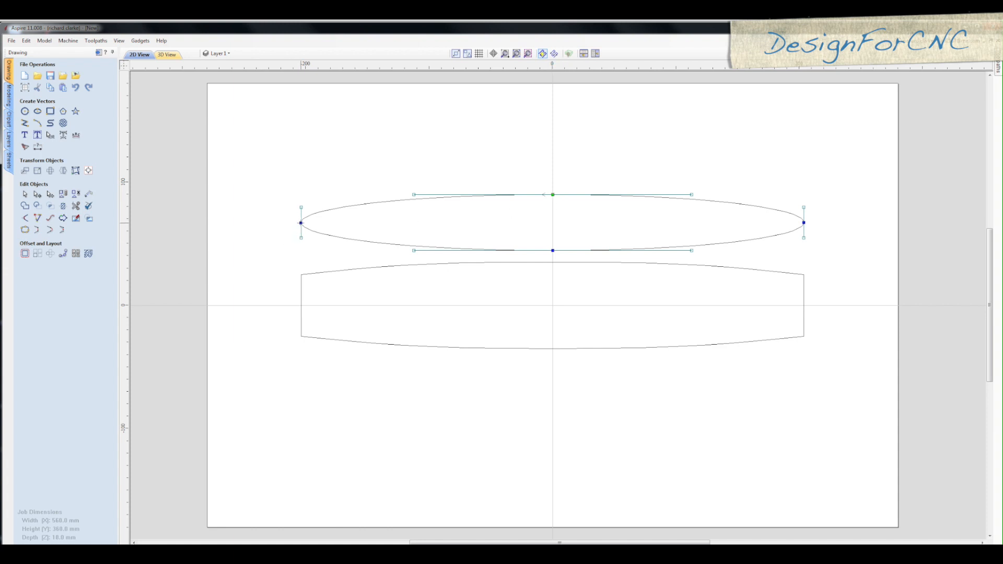
click(805, 222)
key(r)
key(r)
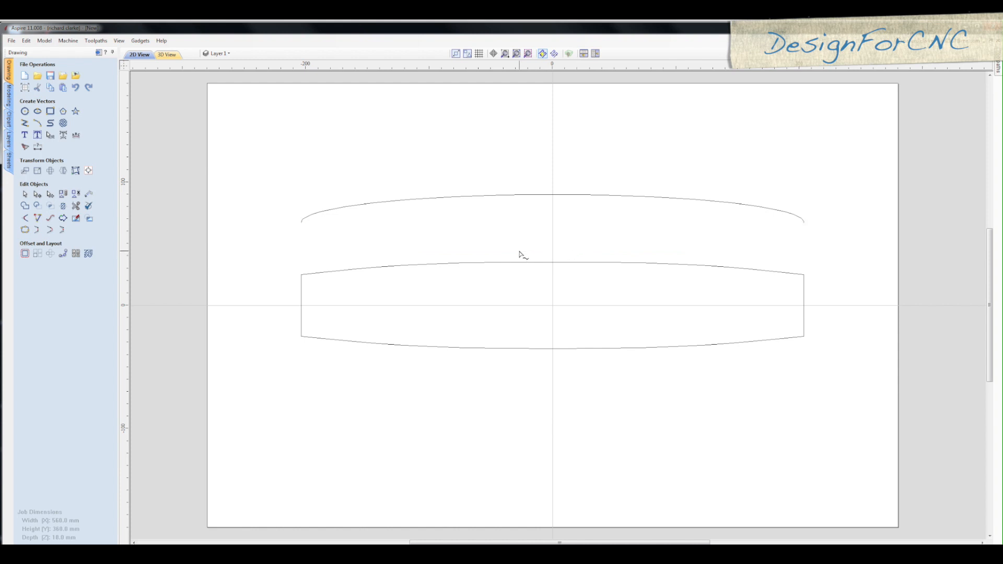
Angle the Bezier handles at both ends of the open arc inward to give it shallower, symmetrical ends
click(520, 196)
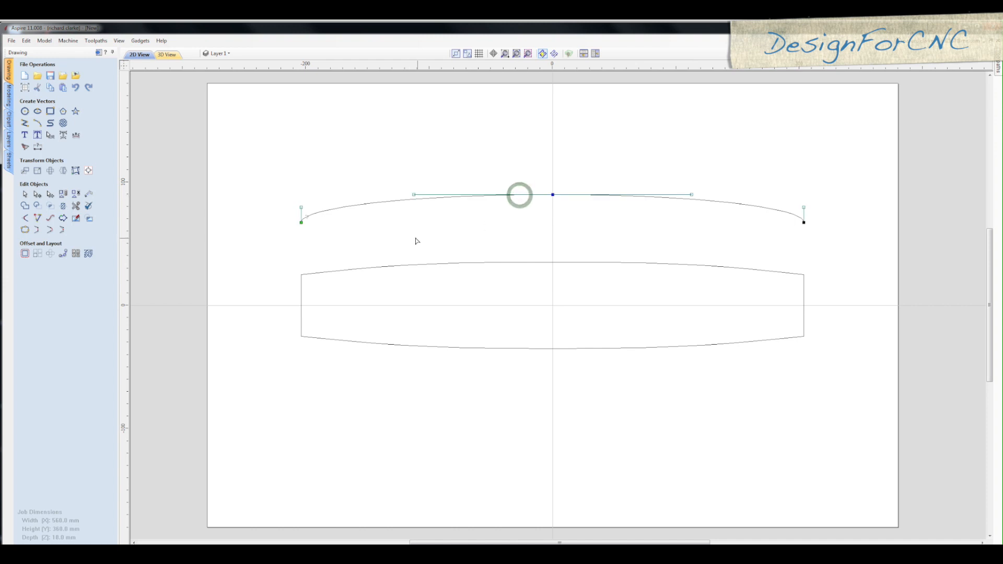
click(302, 208)
drag(330, 208, 331, 209)
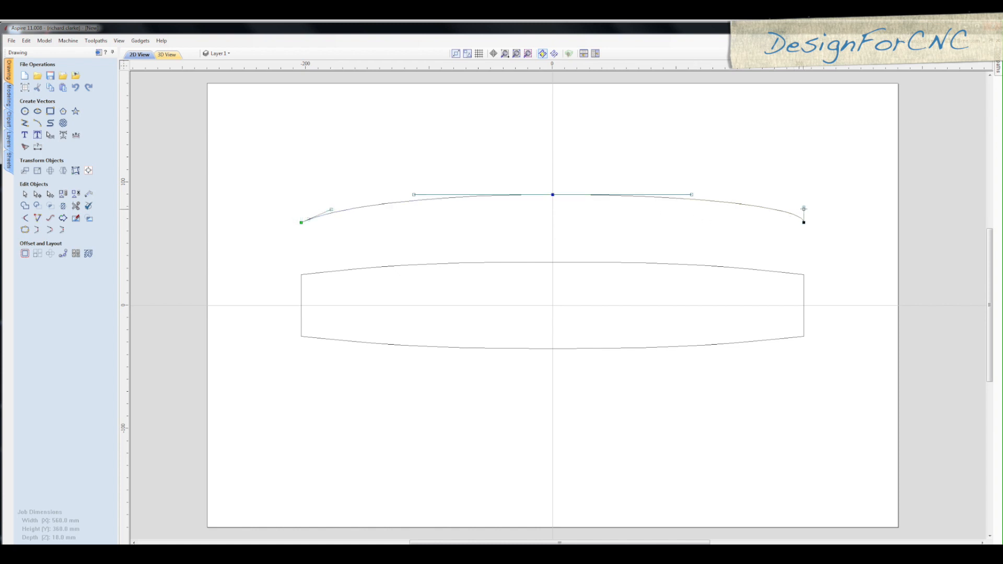
drag(803, 208, 774, 210)
click(472, 240)
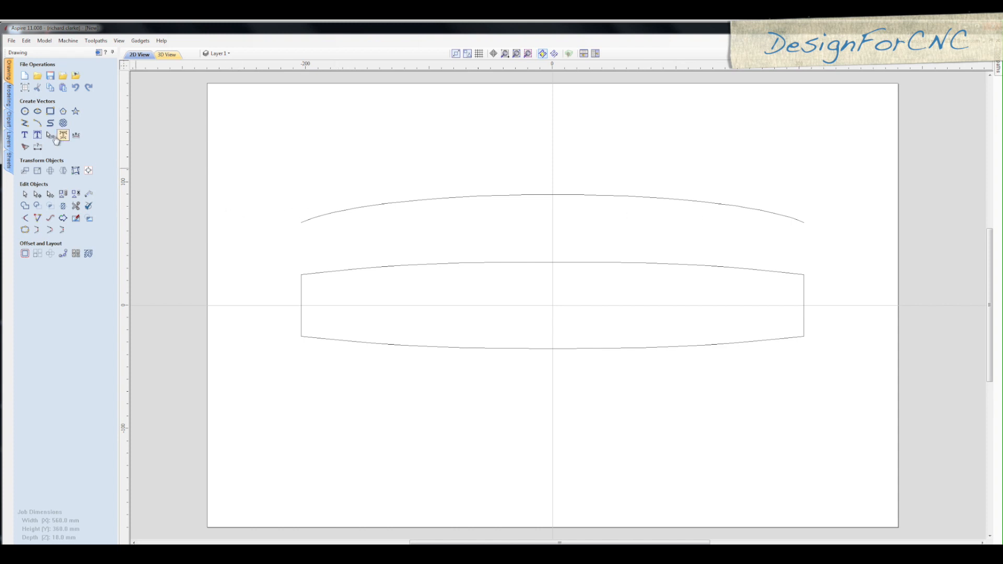
Draw a vertical line 132 mm long to the left of the outline at about X -230, starting at about Y 77
click(24, 123)
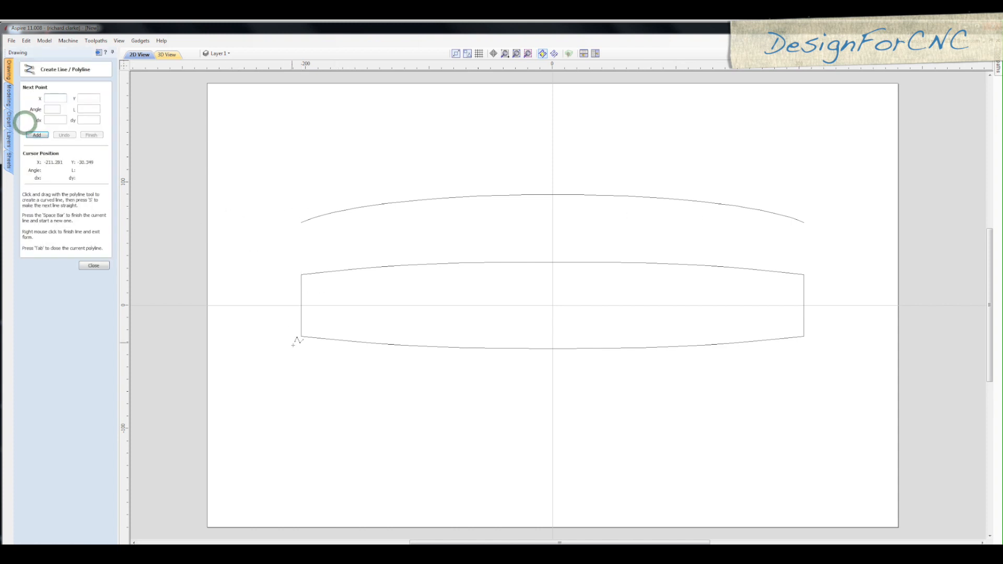
click(269, 210)
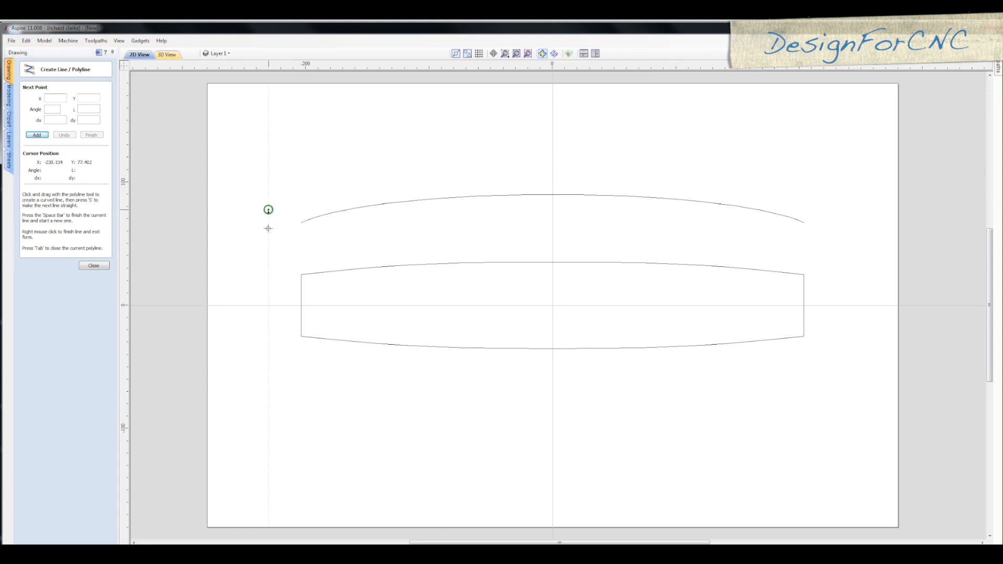
click(267, 373)
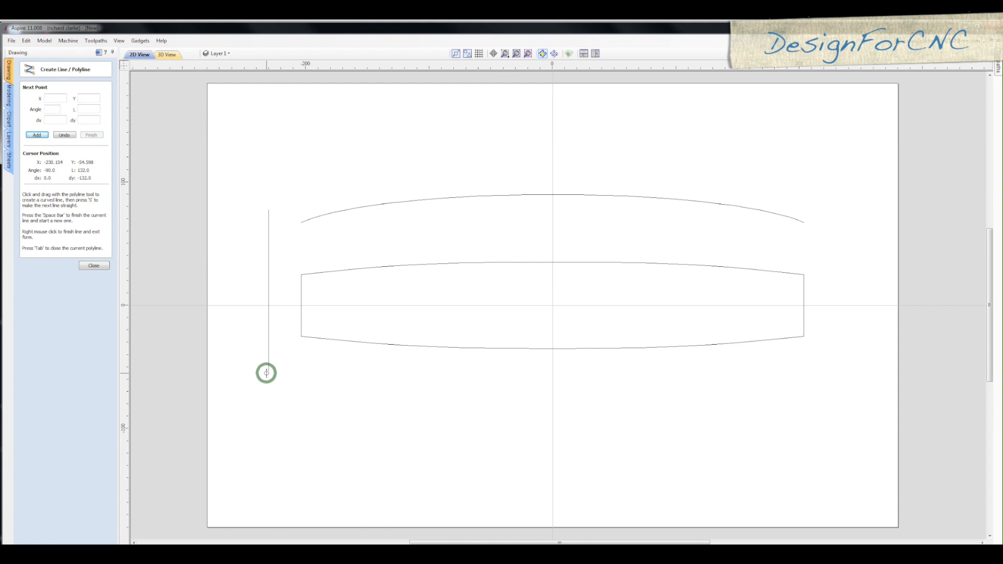
key(space)
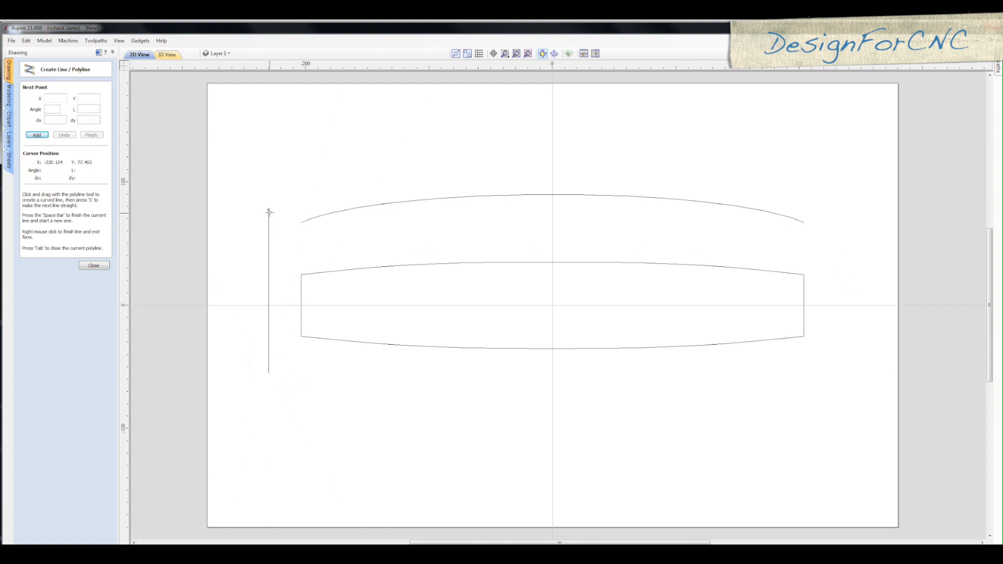
Draw a matching vertical line 132 mm long to the right of the outline at about X 227, and show the 2D and 3D views stacked
click(832, 211)
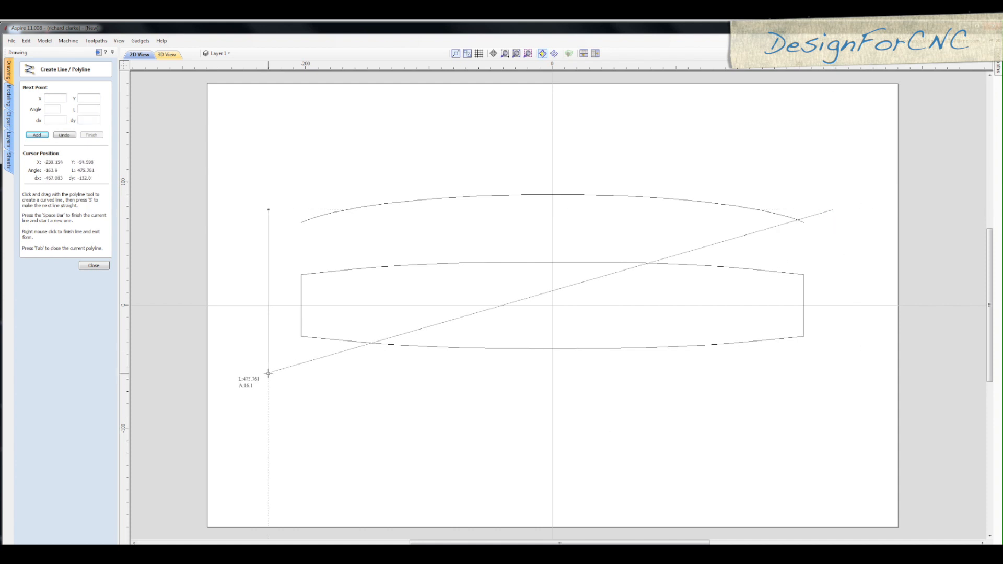
click(833, 373)
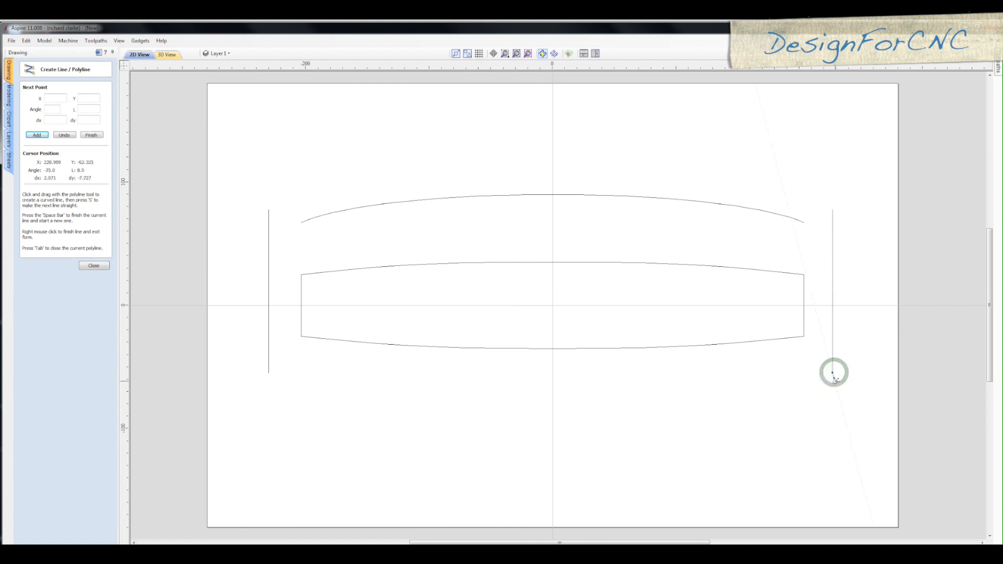
right_click(838, 383)
click(583, 53)
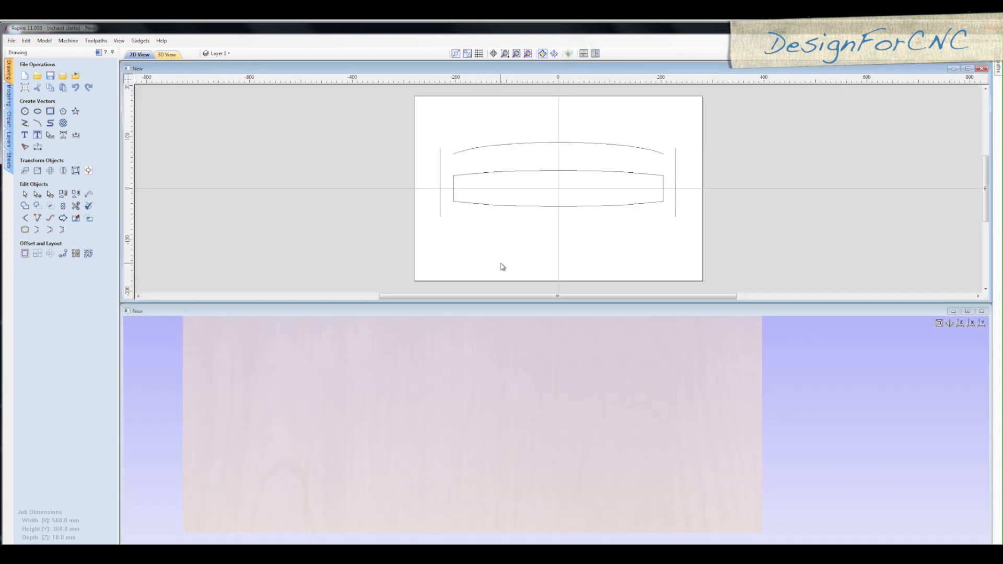
Start a Two Rail Sweep using the two vertical side lines as the drive rails
click(962, 324)
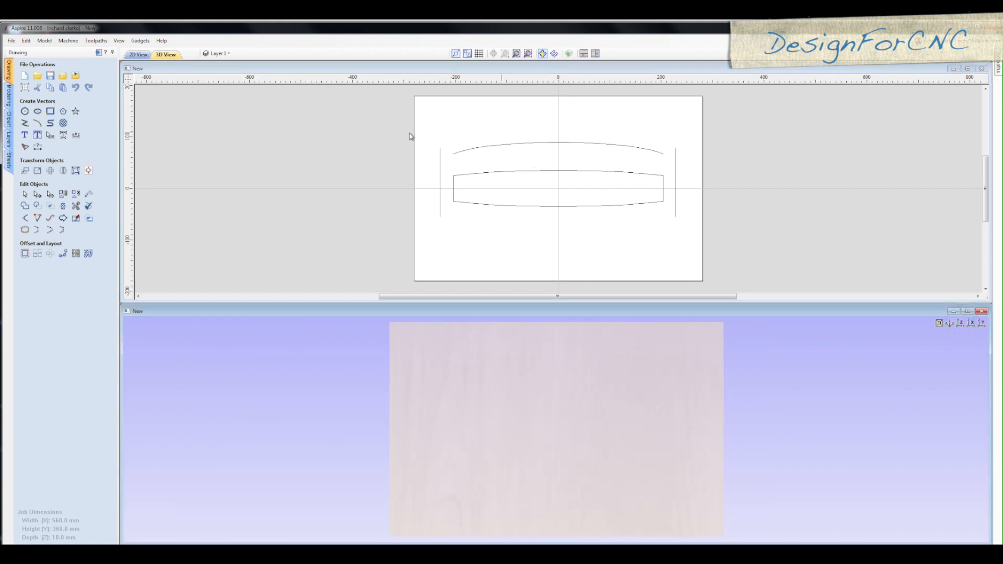
drag(419, 126, 686, 251)
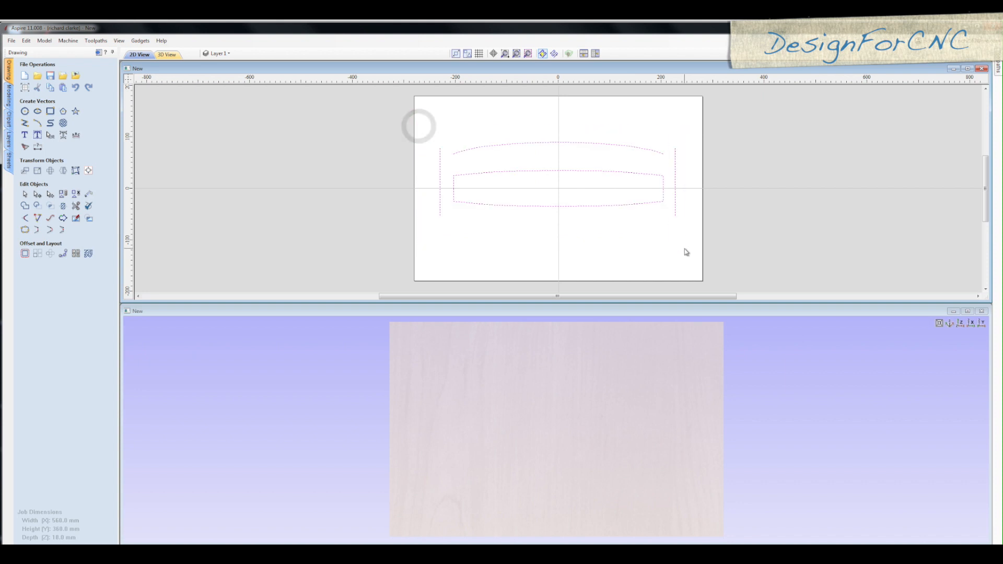
click(527, 53)
click(335, 149)
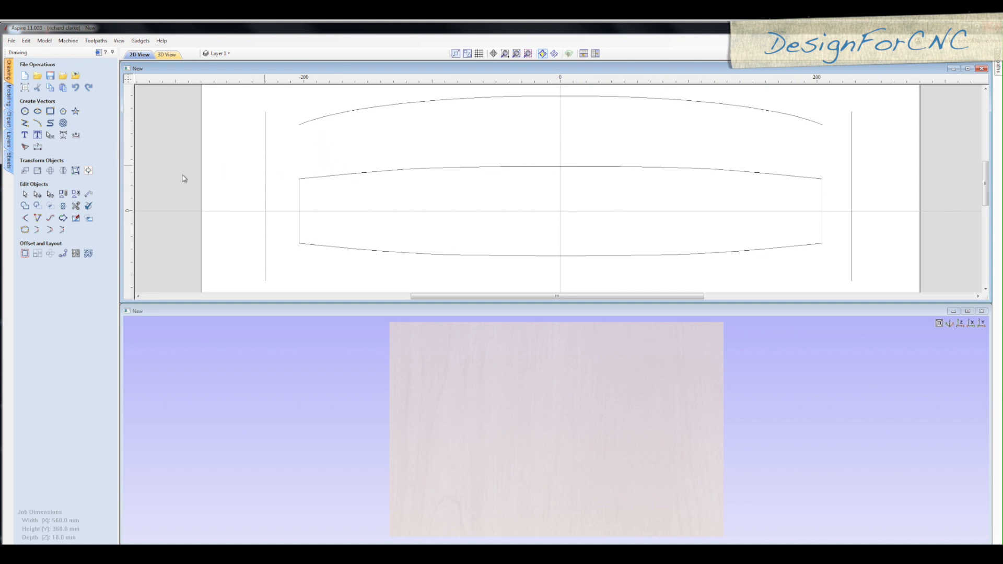
click(9, 94)
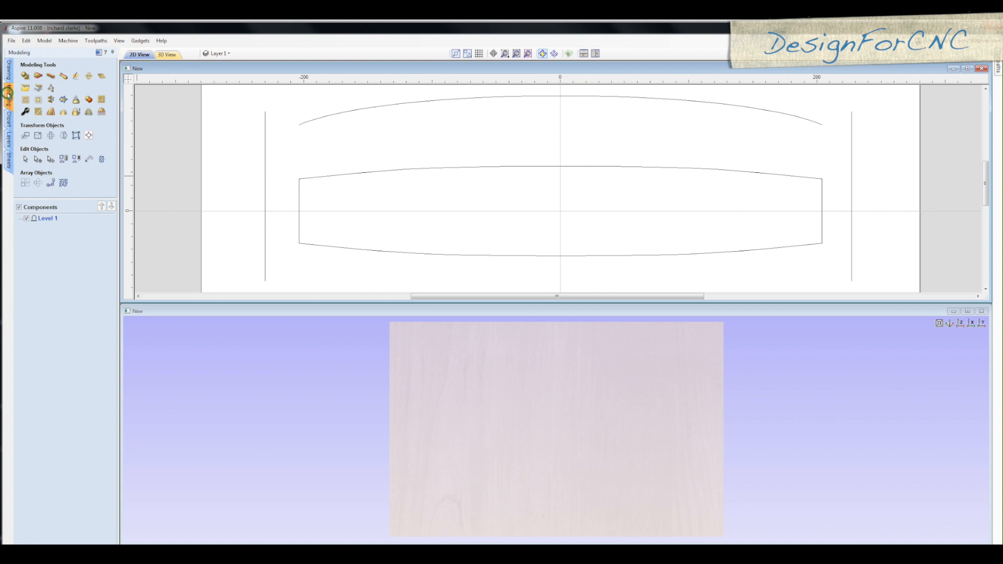
click(37, 77)
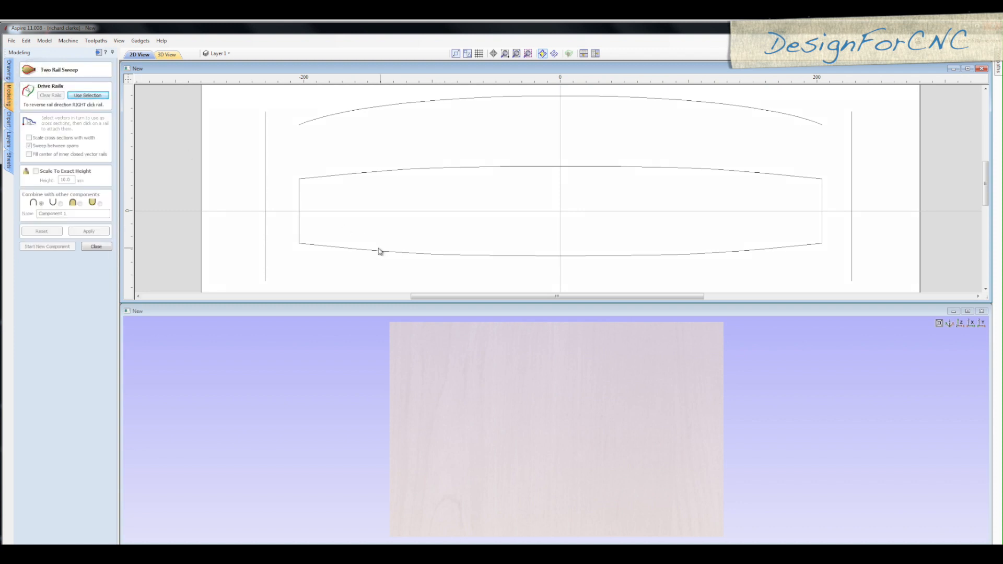
click(266, 193)
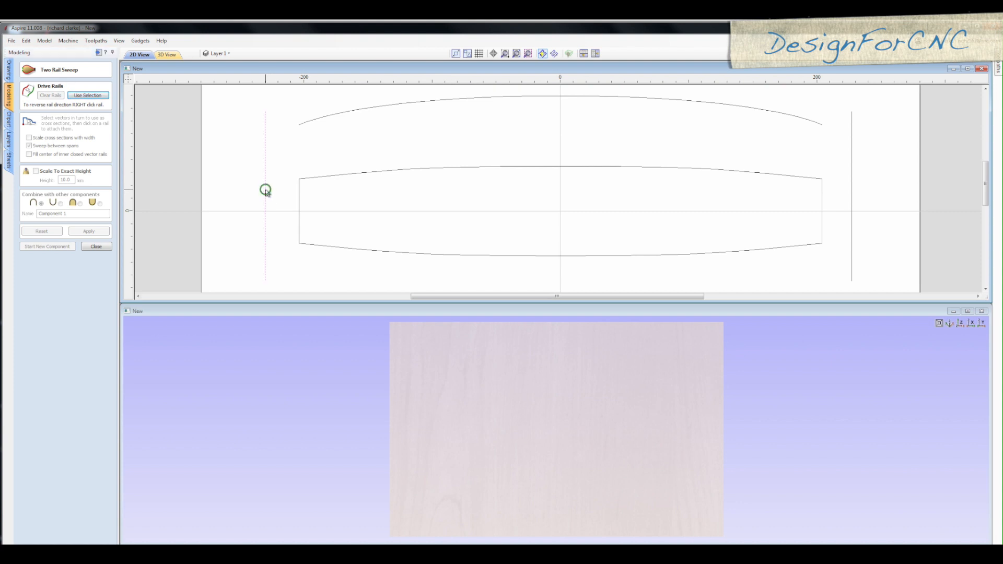
click(850, 186)
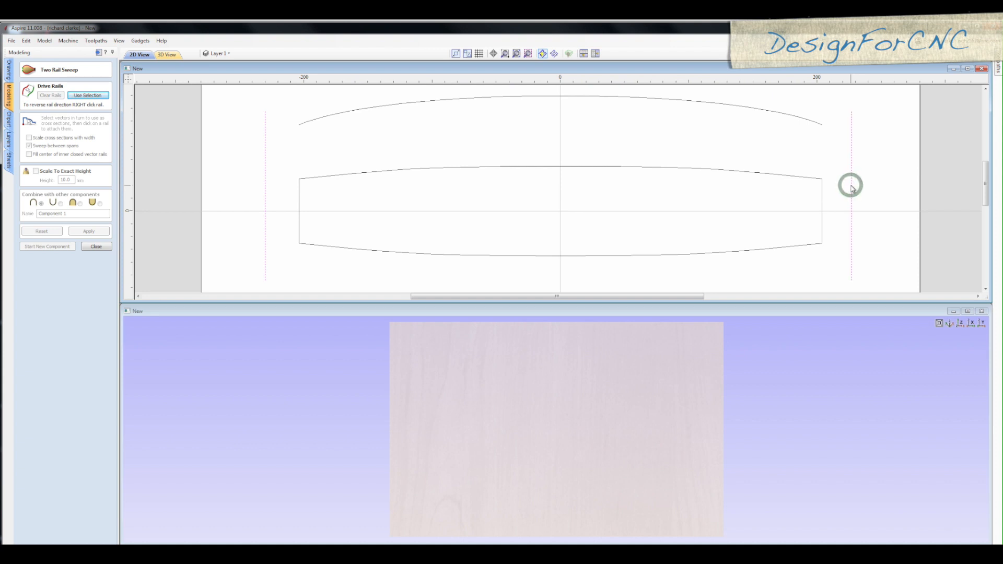
click(88, 95)
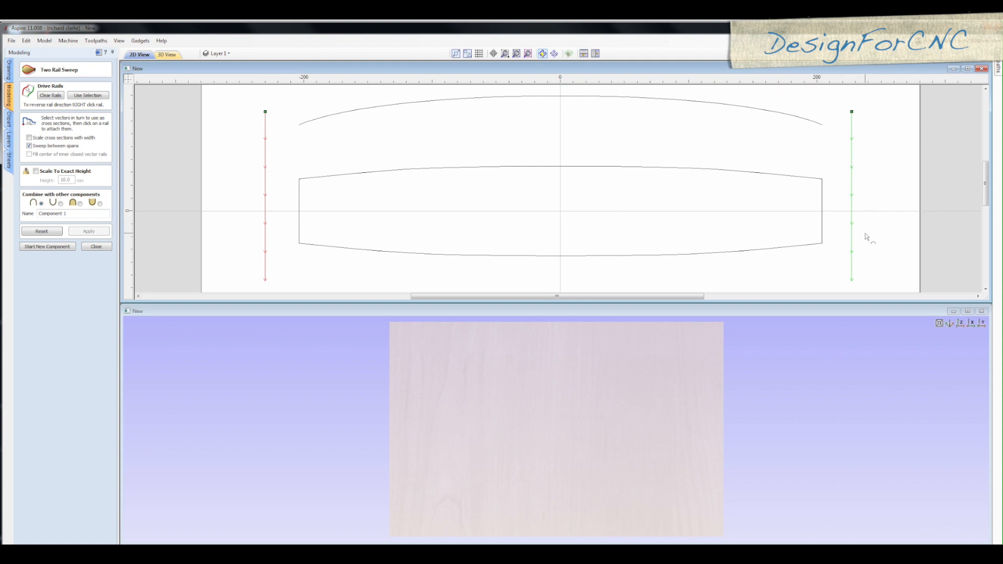
Reverse the direction of the left drive rail and switch it back to match the right rail
right_click(264, 158)
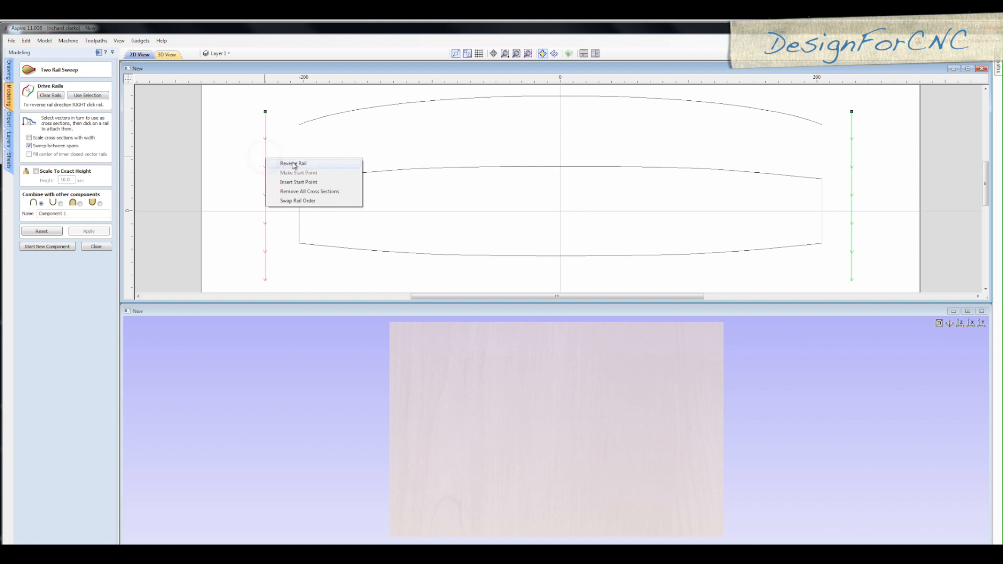
click(293, 164)
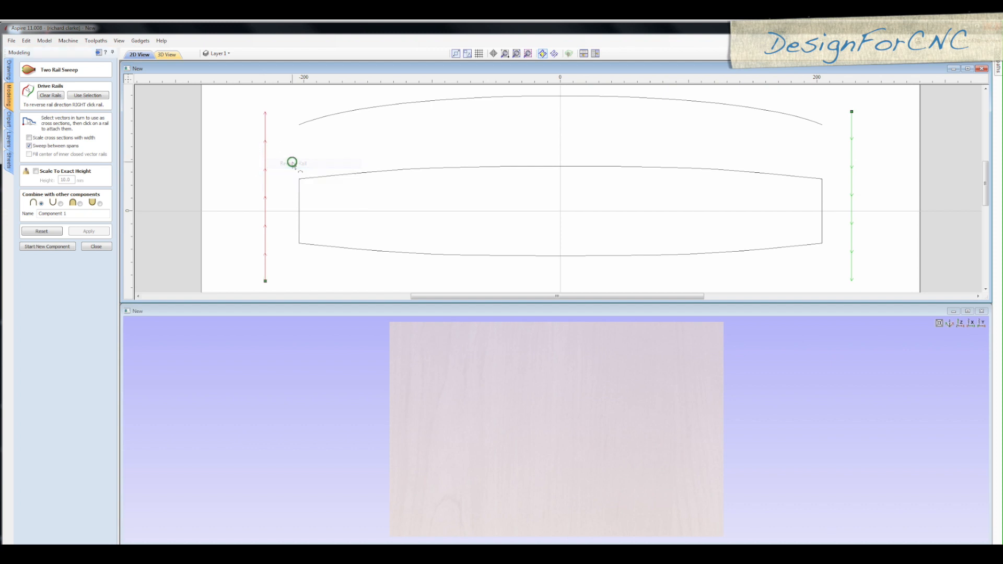
right_click(265, 172)
click(285, 179)
Attach the open profile arc to the start of the left rail as the cross section and apply the sweep
click(362, 109)
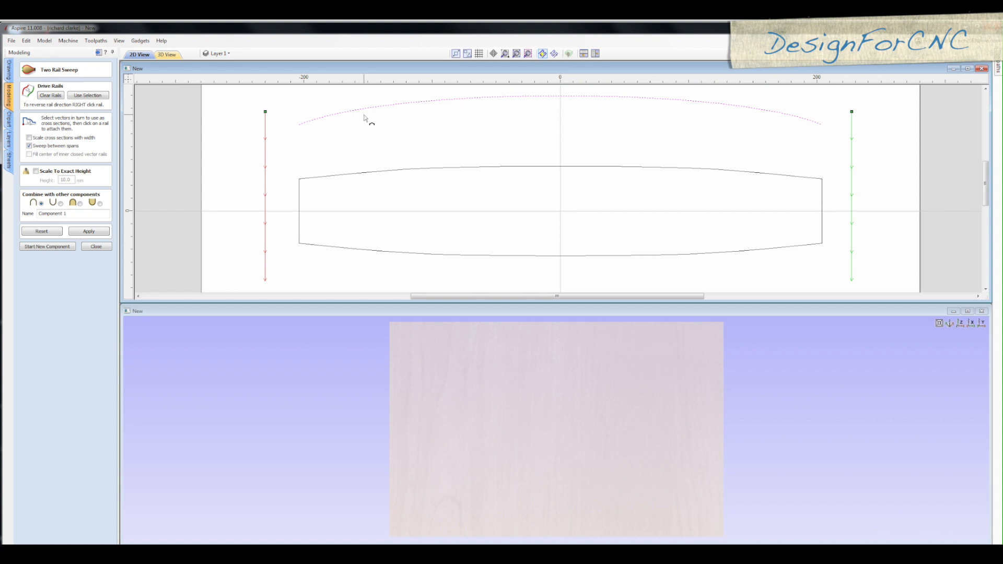
click(265, 112)
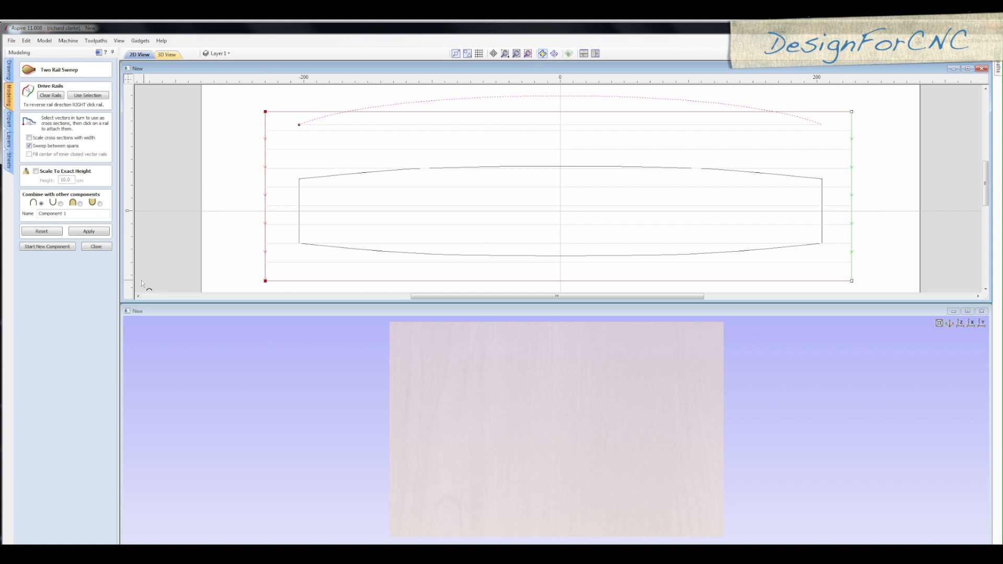
click(88, 231)
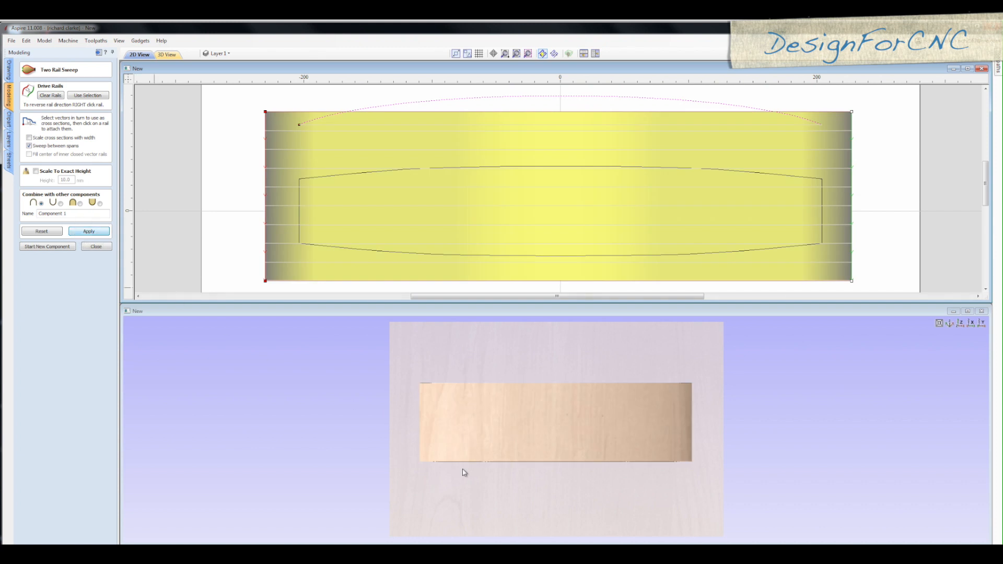
drag(536, 437, 542, 409)
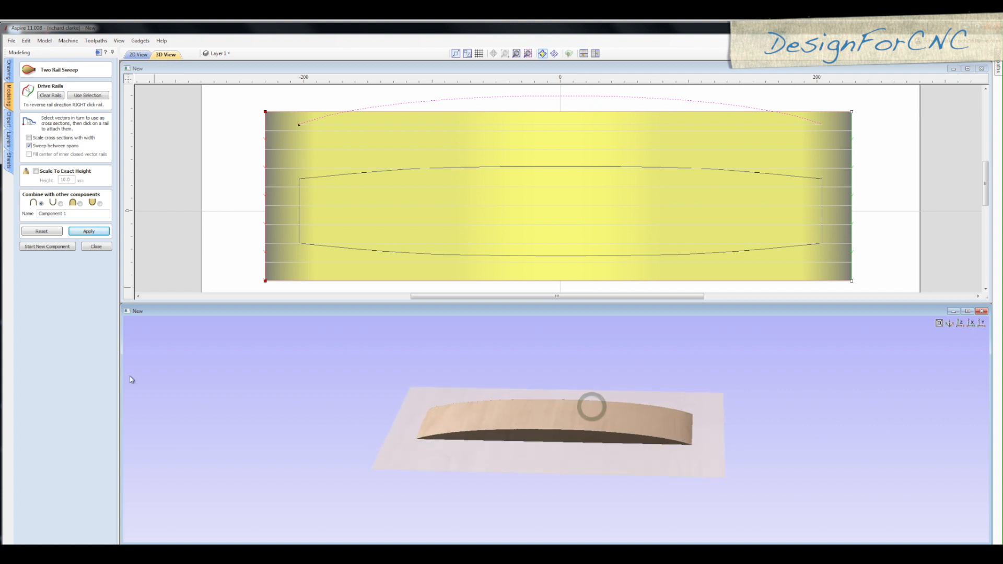
Name the swept component "shape" and finish the Two Rail Sweep
drag(72, 213, 38, 214)
text(shape)
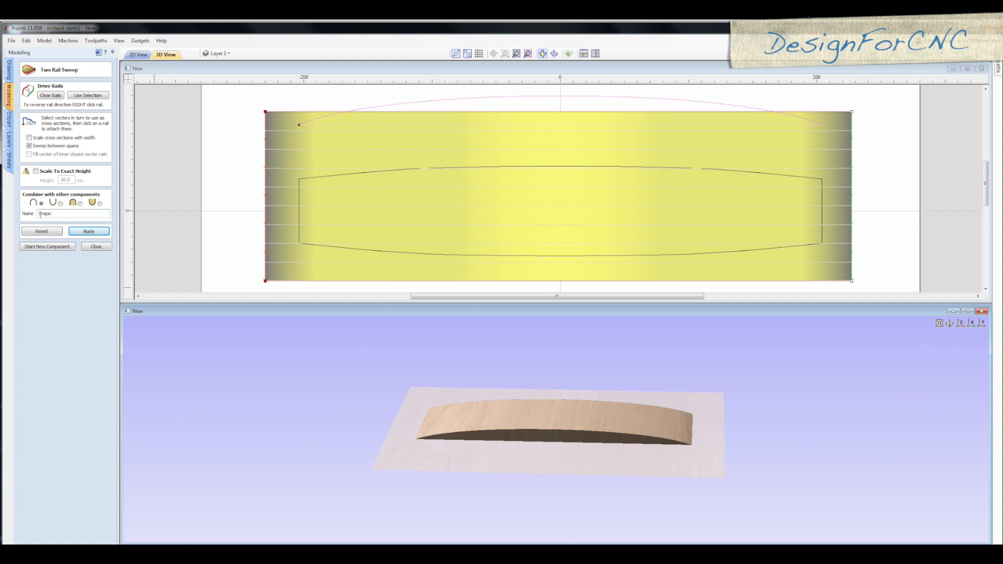
click(52, 245)
click(90, 250)
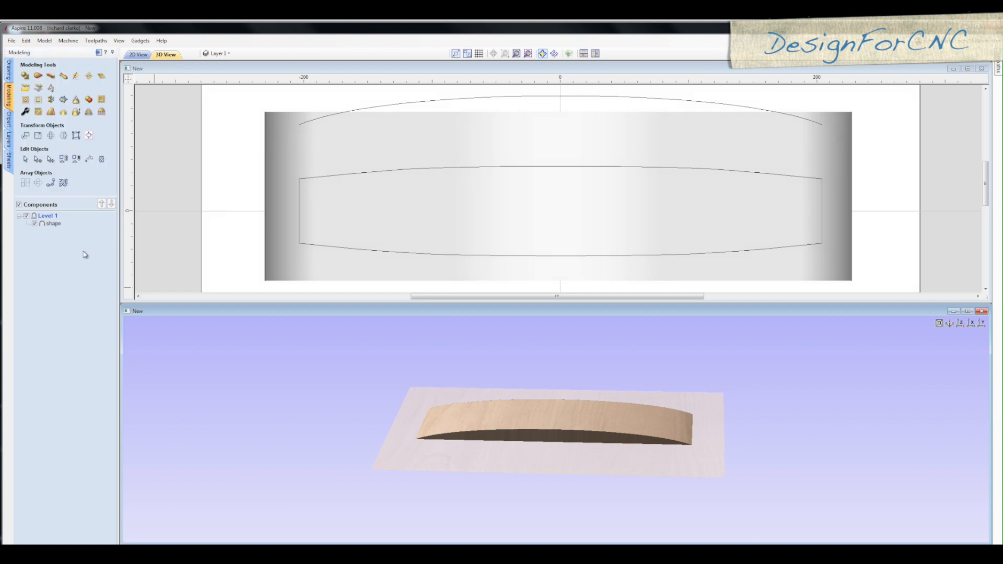
Clear the part of the "shape" component that lies outside the closed barrel-shaped outline
click(404, 255)
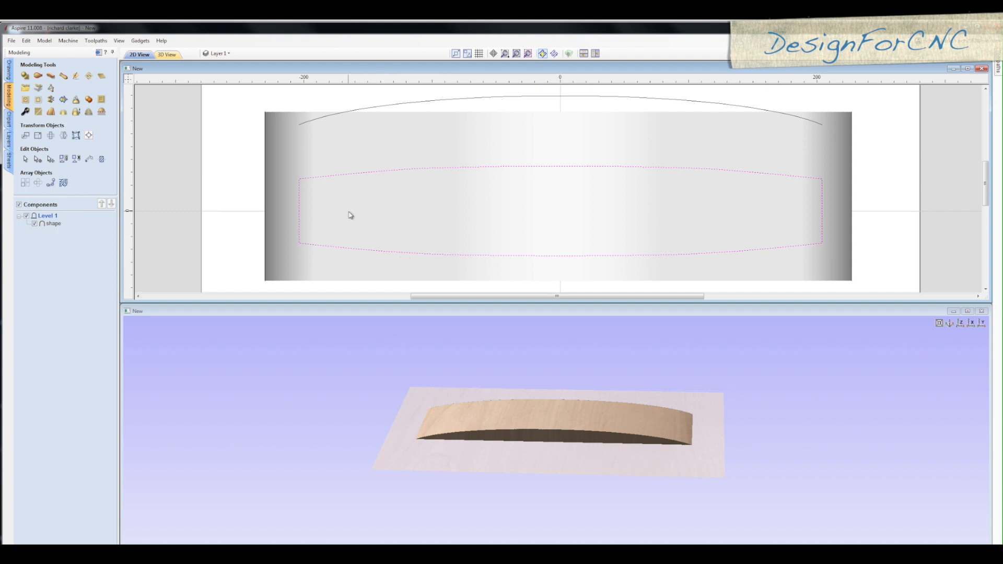
click(283, 199)
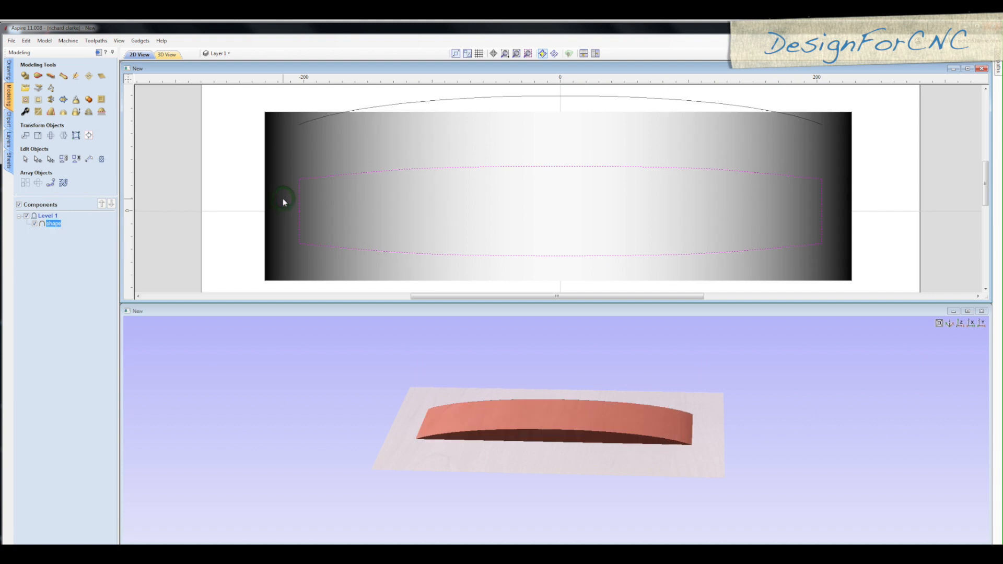
click(37, 100)
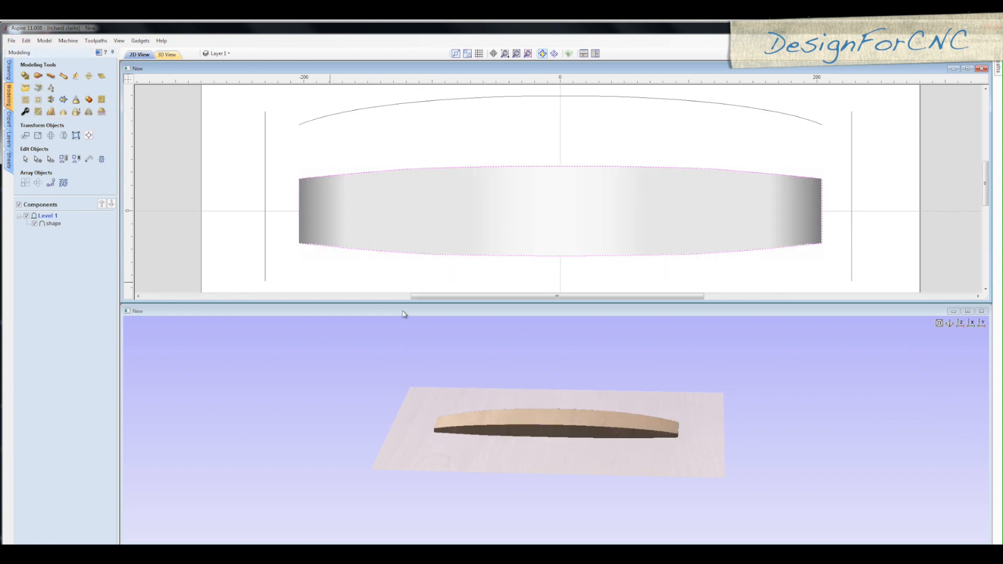
mouse_move(542, 426)
mouse_down()
mouse_move(549, 478)
mouse_move(534, 408)
mouse_up()
drag(533, 452, 534, 486)
mouse_move(530, 386)
mouse_down()
mouse_move(533, 456)
mouse_move(519, 375)
mouse_up()
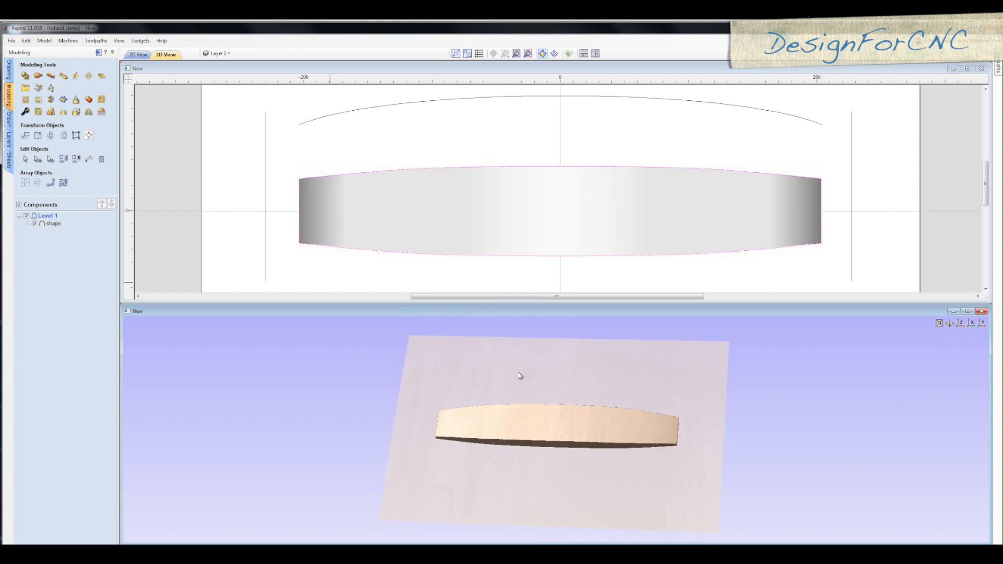